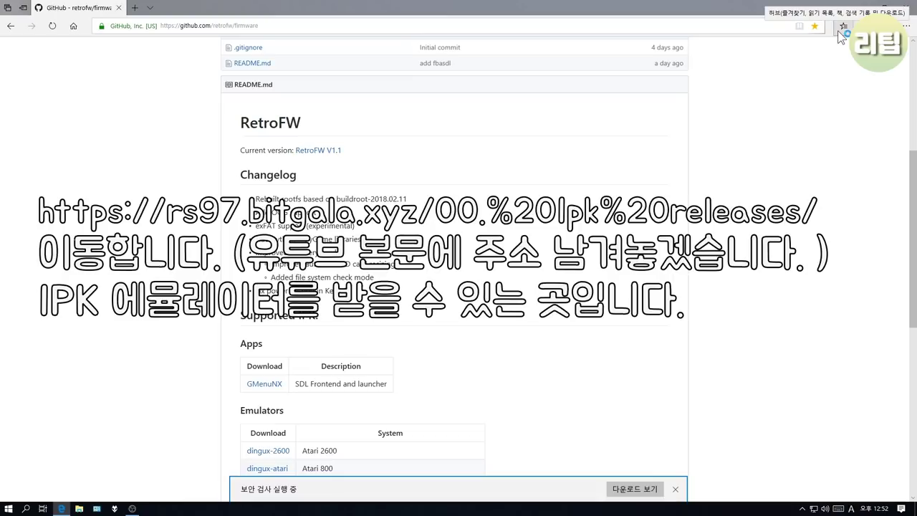
# Open the bookmarked "Index of 00. Ipk Releases" page and download the regba.ipk emulator package
pyautogui.click(840, 30)
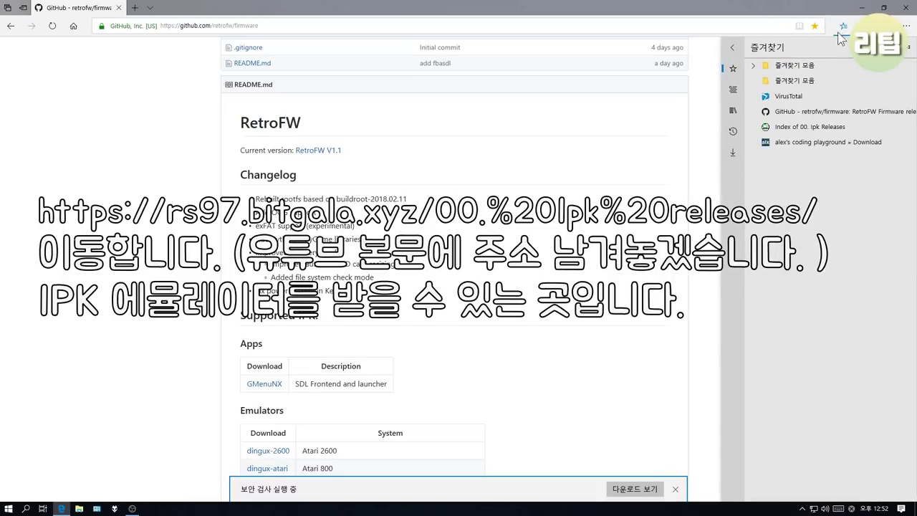
pyautogui.click(815, 127)
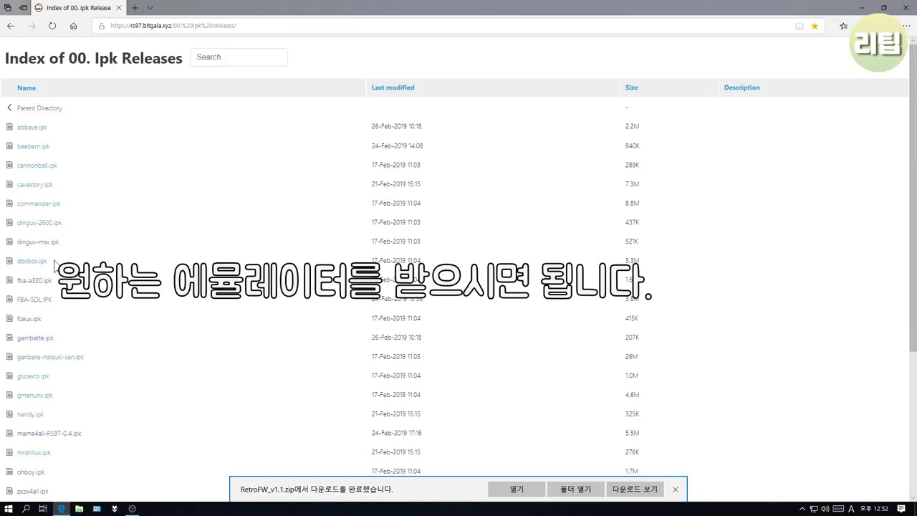
pyautogui.scroll(-2, 113, 277)
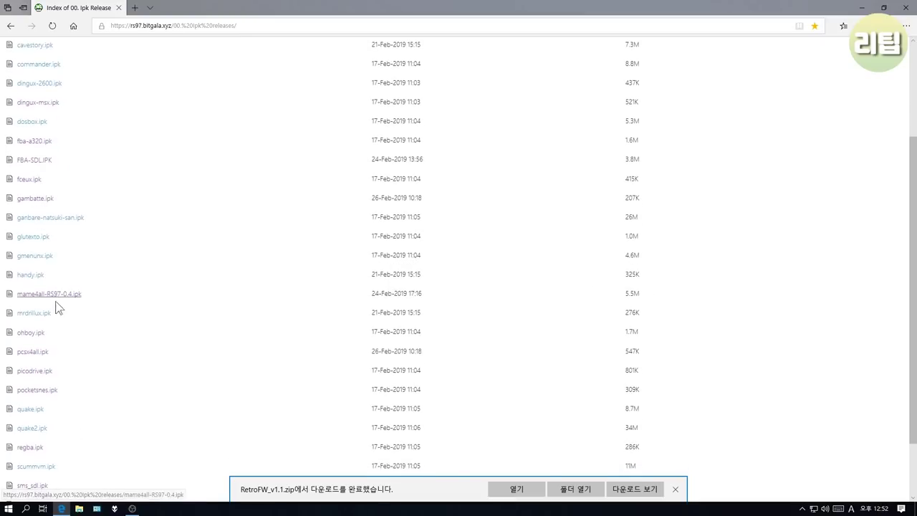
pyautogui.scroll(-1, 70, 338)
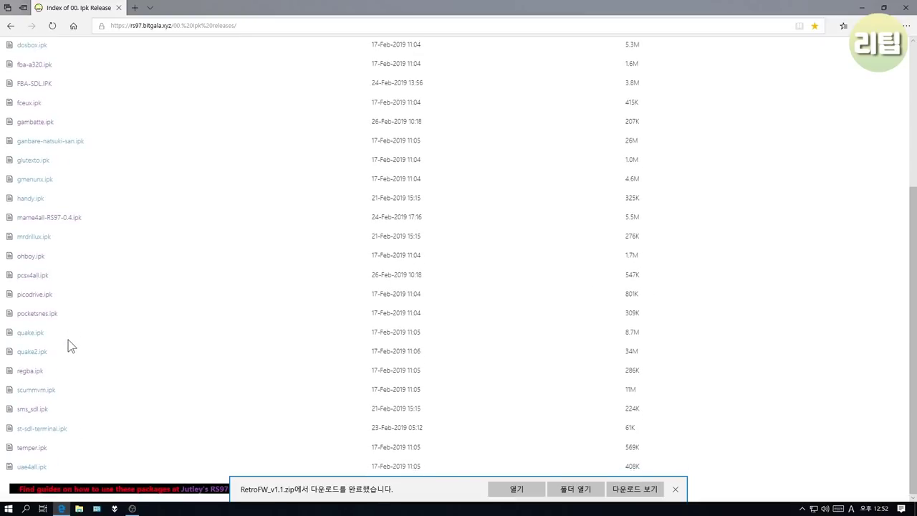
pyautogui.click(30, 375)
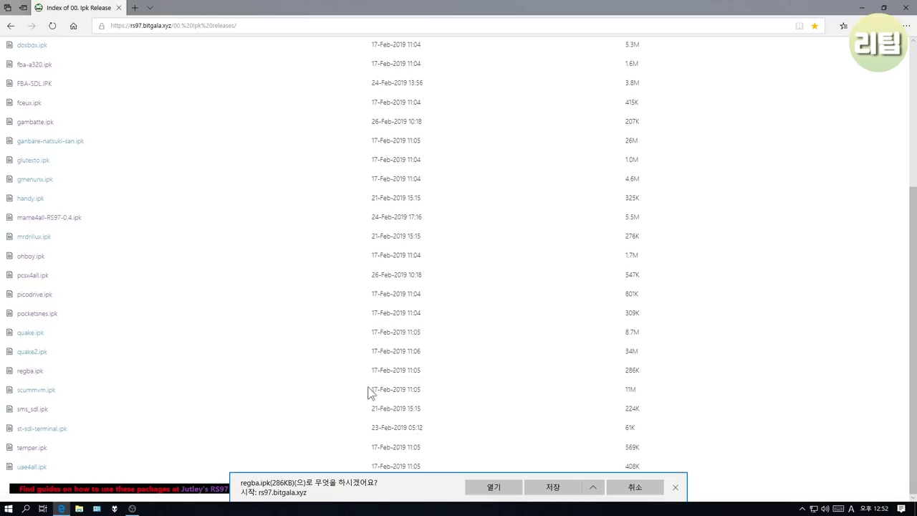
pyautogui.click(537, 488)
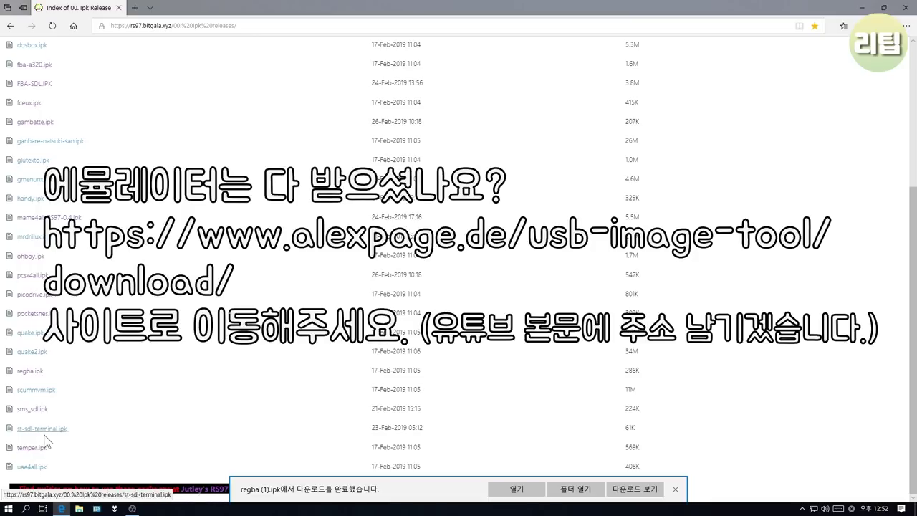
# Save the regba.ipk link target to the desktop under its default file name
pyautogui.rightClick(30, 370)
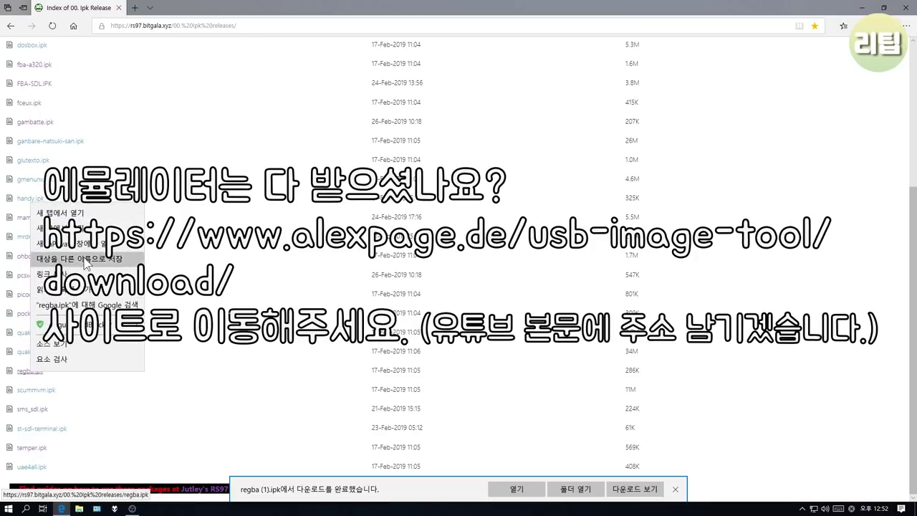
pyautogui.click(85, 259)
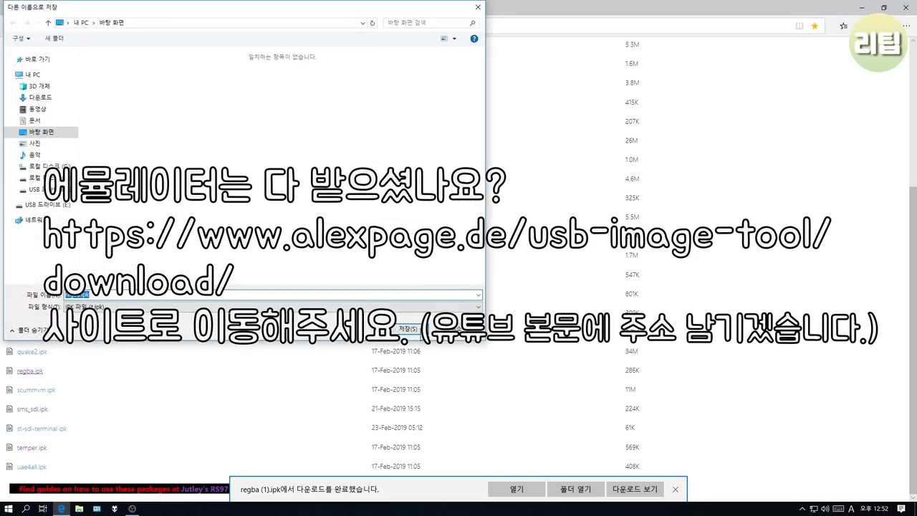
pyautogui.click(407, 328)
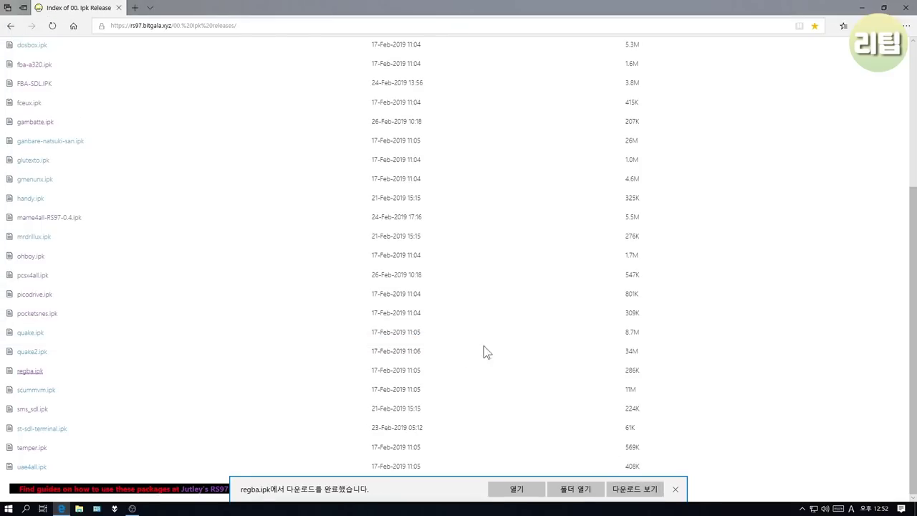
# Open the bookmarked alex's coding playground download page and save USB Image Tool 1.75 (usbit.zip) to the desktop
pyautogui.click(844, 27)
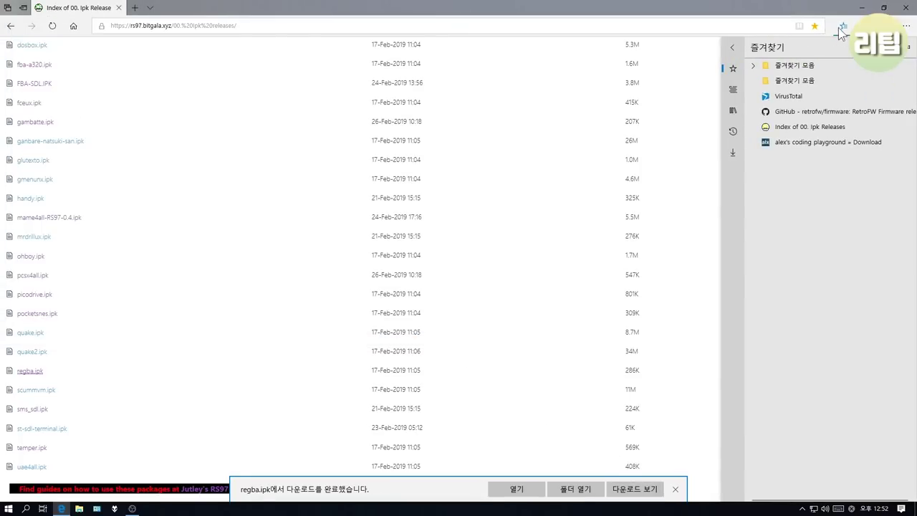
pyautogui.click(817, 141)
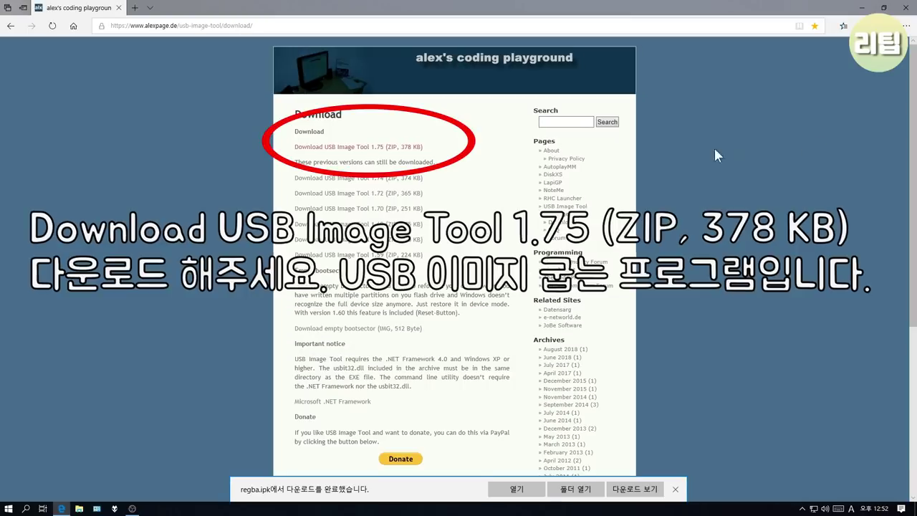
pyautogui.click(346, 154)
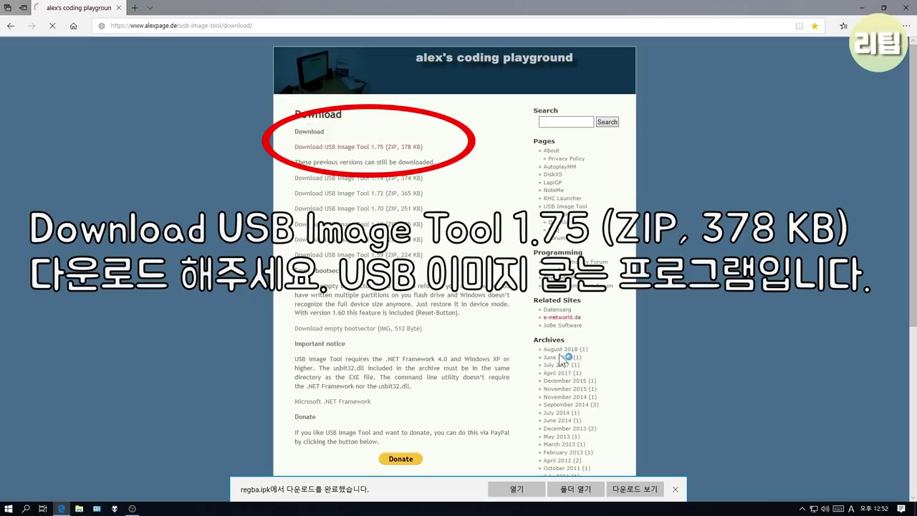
pyautogui.click(592, 487)
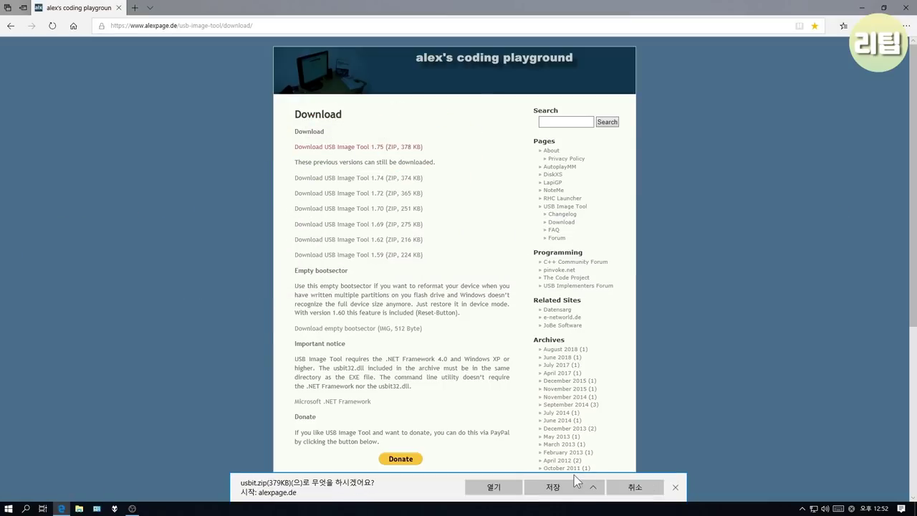
pyautogui.click(574, 475)
pyautogui.click(404, 328)
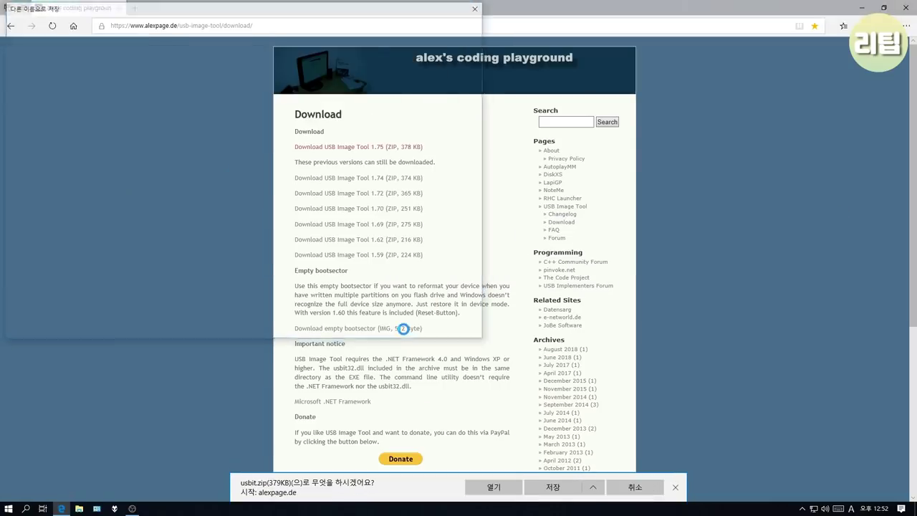
# Minimize the browser and extract the RetroFW_v1.1 archive on the desktop into its own RetroFW_v1.1 folder with 7-Zip
pyautogui.click(861, 9)
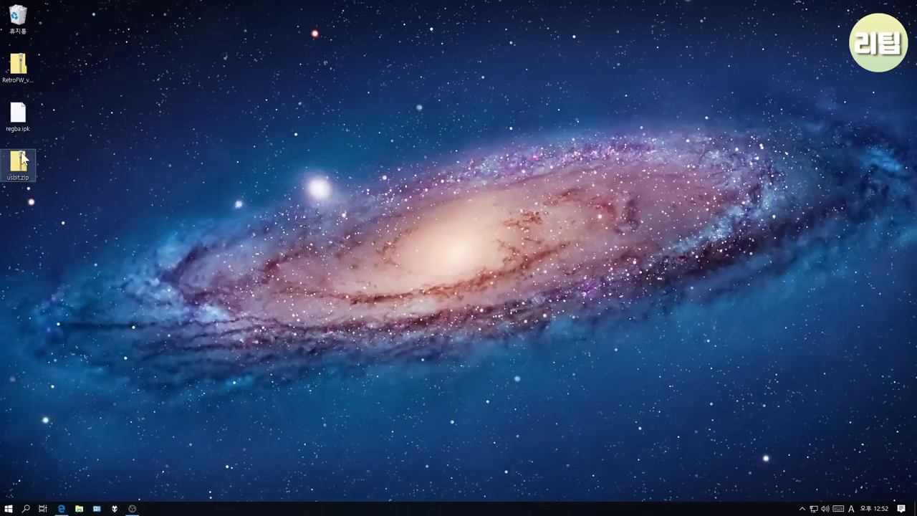
pyautogui.click(22, 71)
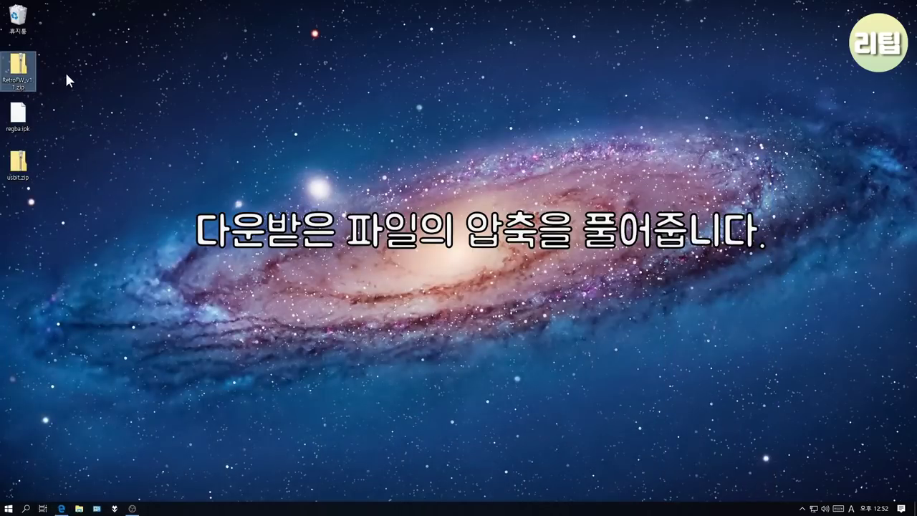
pyautogui.rightClick(28, 72)
pyautogui.moveTo(91, 101)
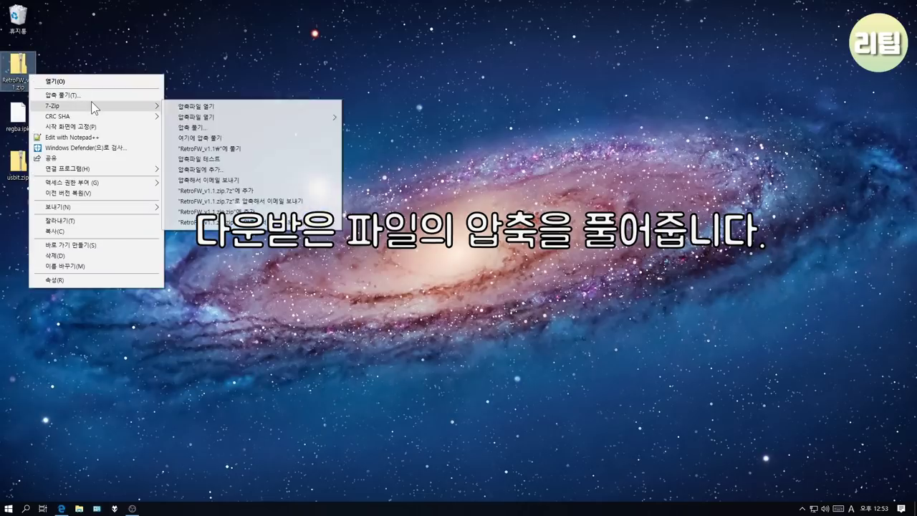
pyautogui.click(227, 148)
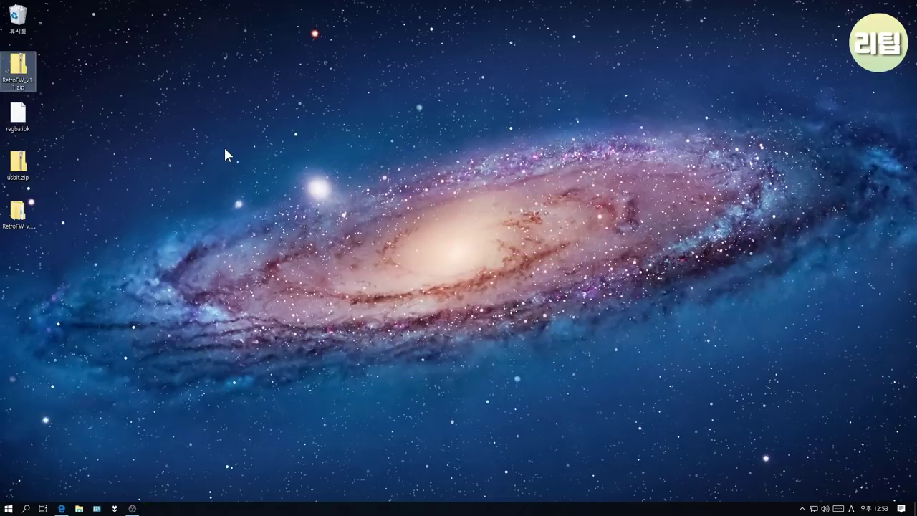
# Extract usbit.zip on the desktop into a usbit folder with 7-Zip
pyautogui.rightClick(20, 168)
pyautogui.moveTo(57, 199)
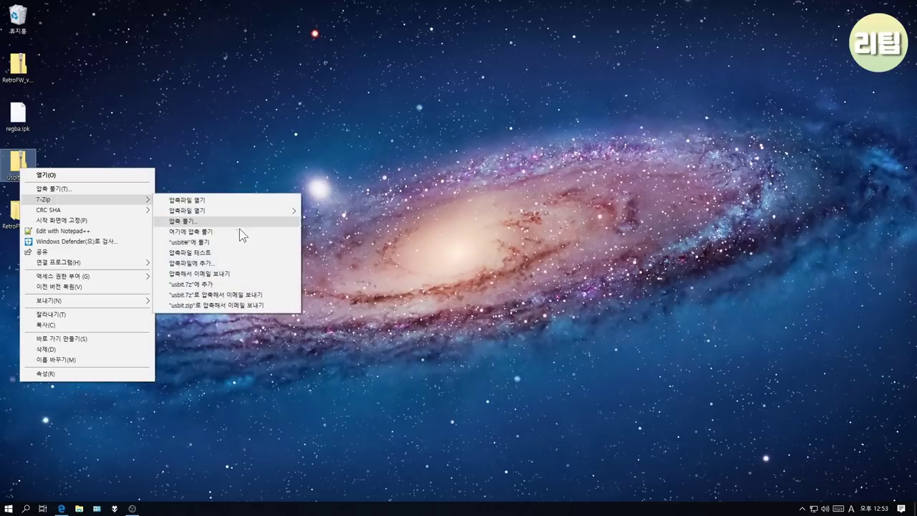
pyautogui.click(234, 241)
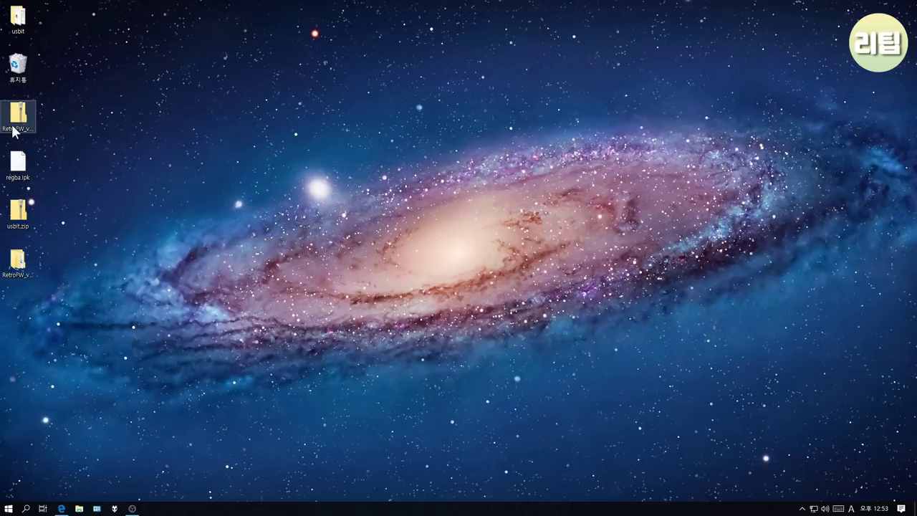
# Open the RetroFW folder inside the extracted RetroFW_v1.1 folder and show its files as large icons
pyautogui.doubleClick(18, 260)
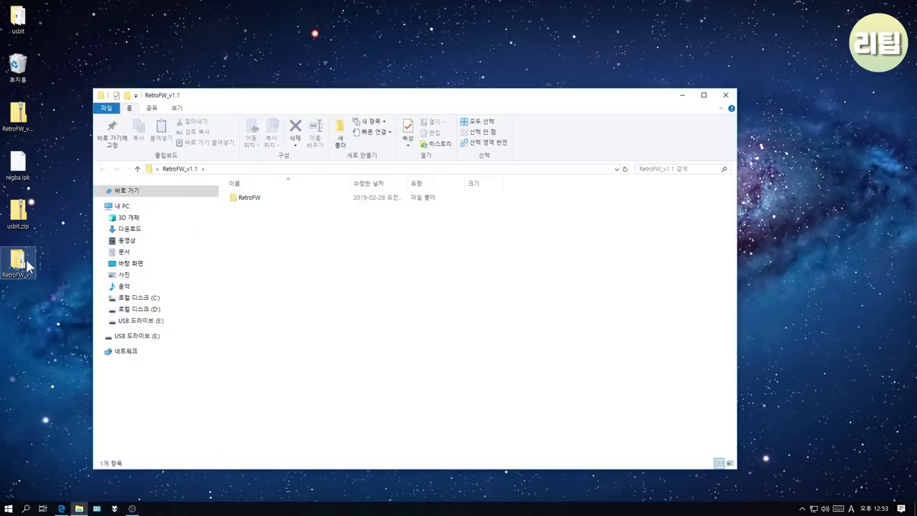
pyautogui.doubleClick(265, 204)
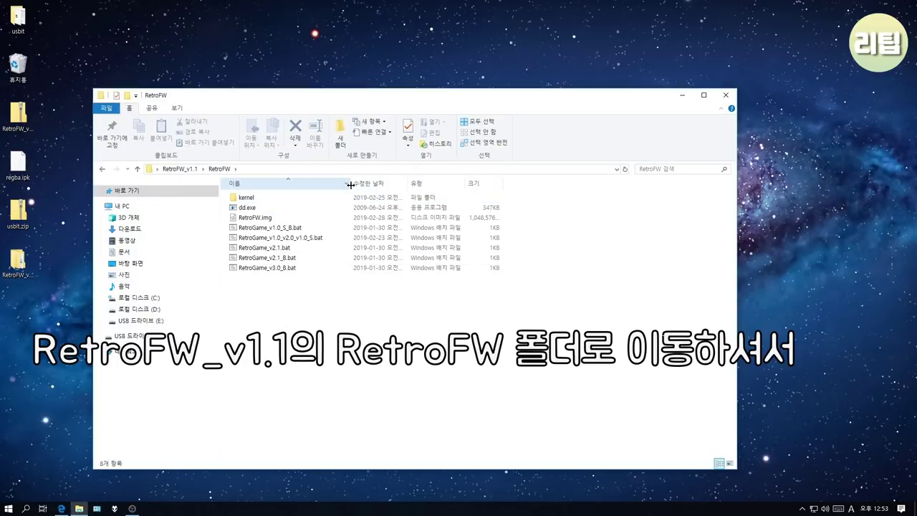
pyautogui.moveTo(349, 185); pyautogui.dragTo(422, 185)
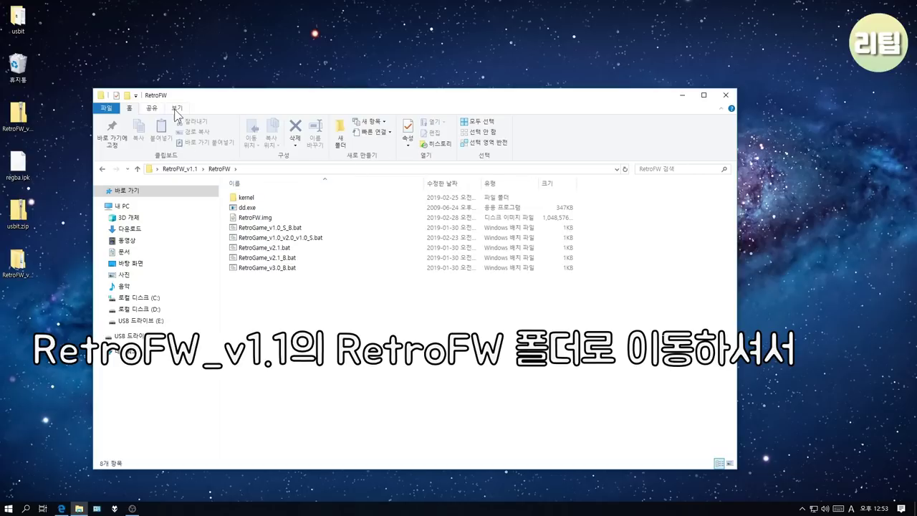
pyautogui.click(175, 109)
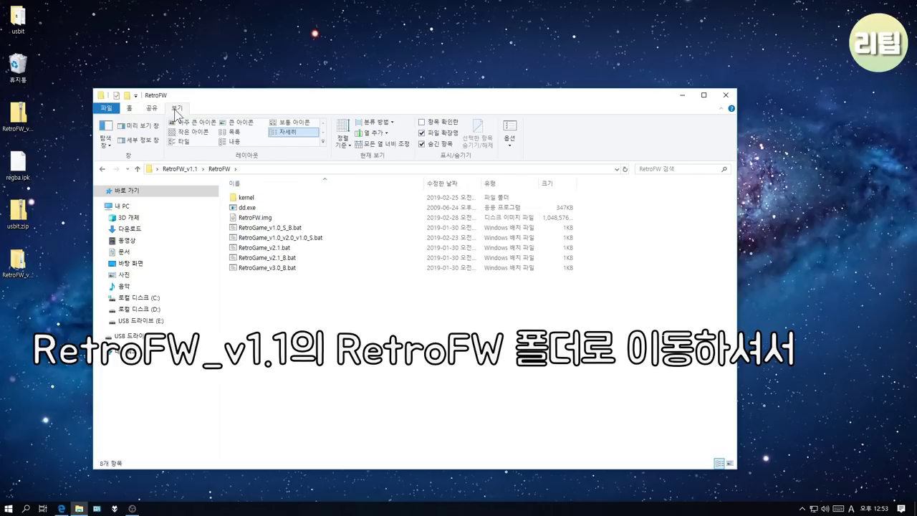
pyautogui.click(243, 125)
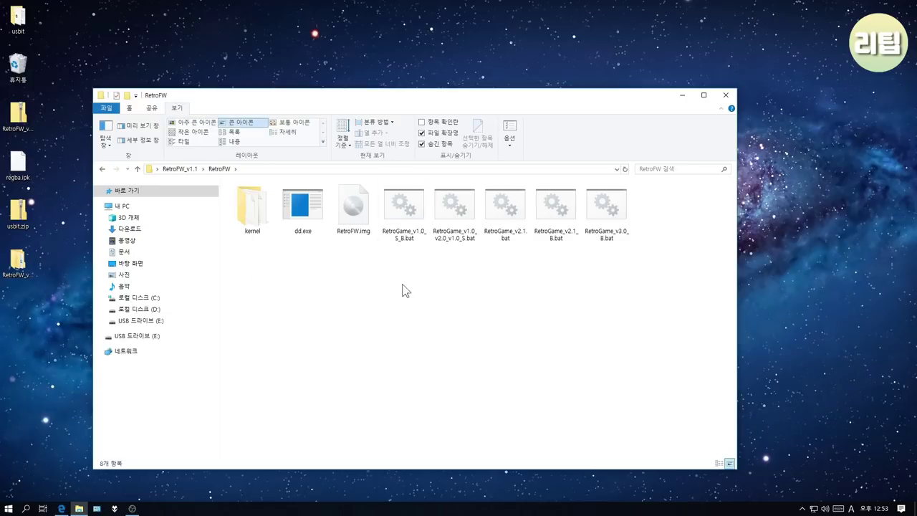
# Among the RetroGame batch files, run RetroGame_v2.1.bat to patch the firmware image for the v2.1 device
pyautogui.click(414, 240)
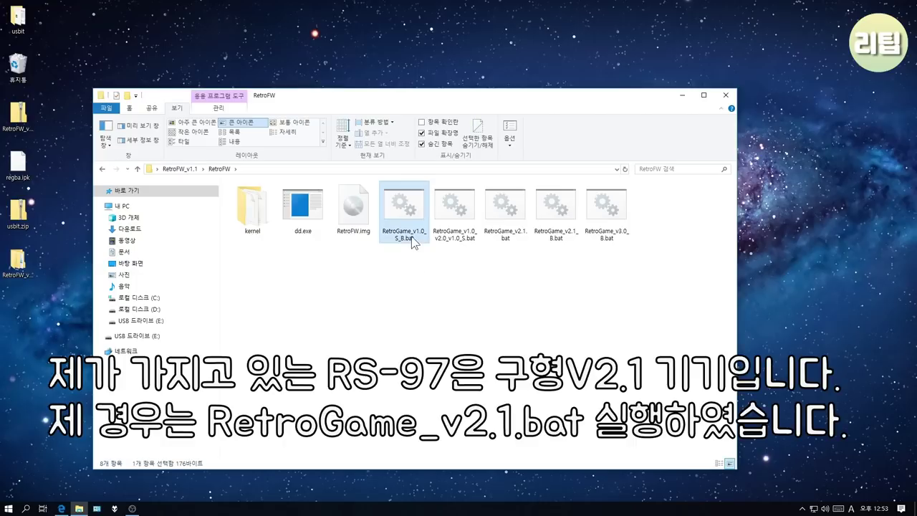
pyautogui.click(462, 244)
pyautogui.click(494, 235)
pyautogui.click(545, 235)
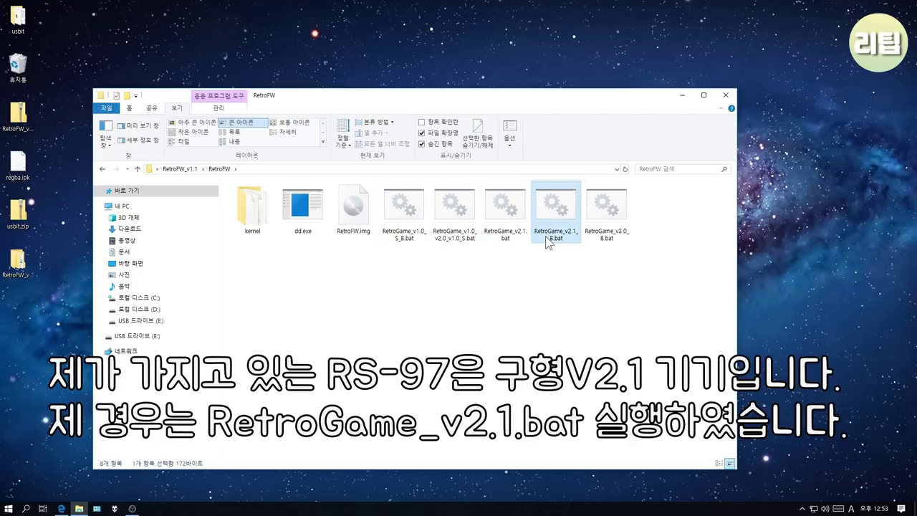
pyautogui.click(609, 241)
pyautogui.click(599, 290)
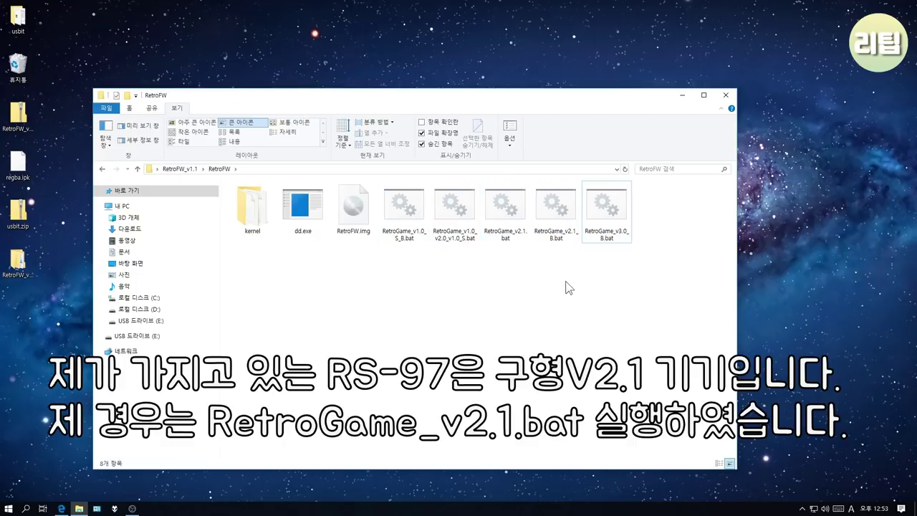
pyautogui.click(512, 239)
pyautogui.doubleClick(513, 239)
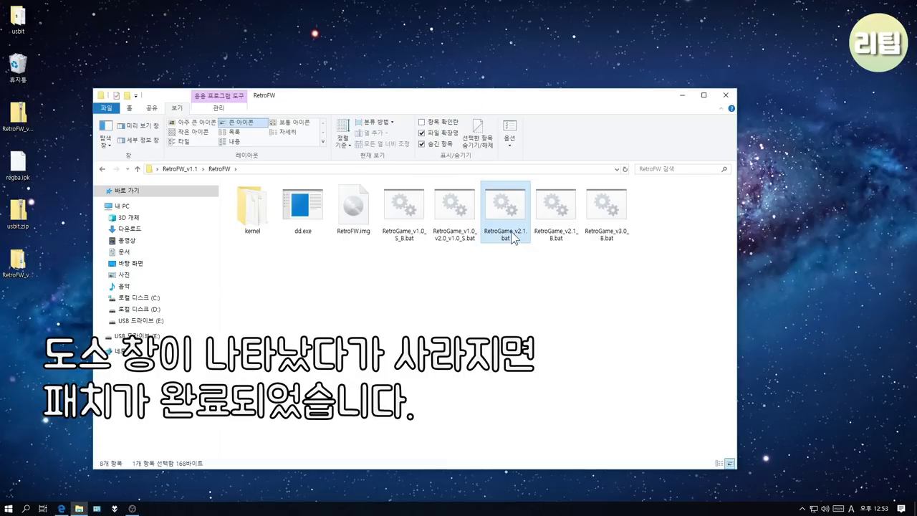
# Open the usbit folder on the desktop and launch USB Image Tool.exe
pyautogui.click(352, 231)
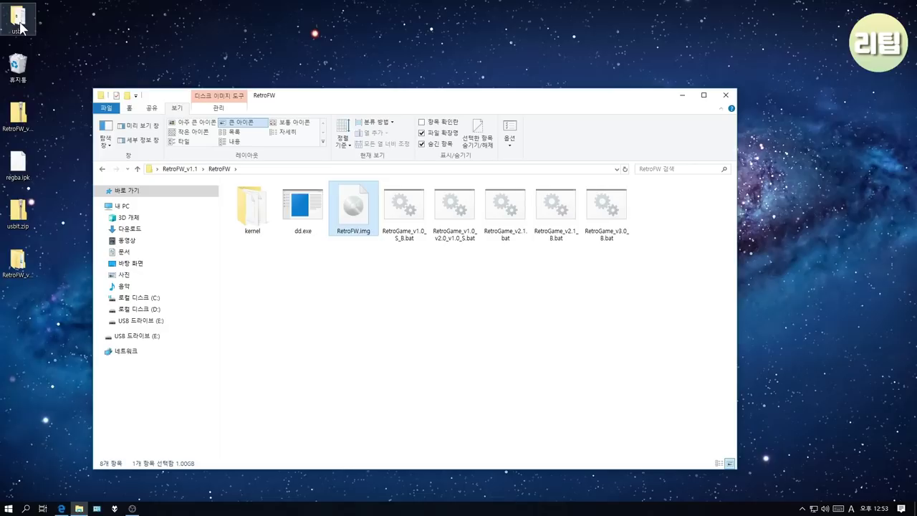
pyautogui.doubleClick(19, 25)
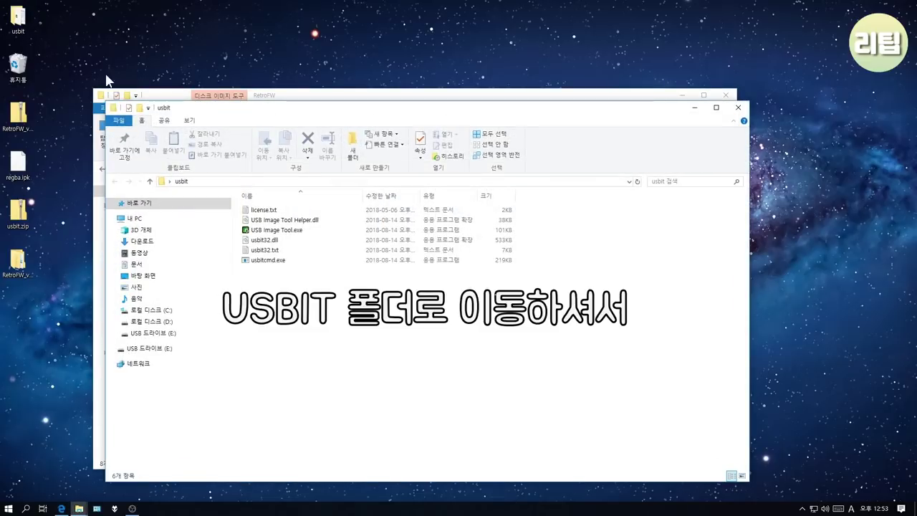
pyautogui.click(284, 230)
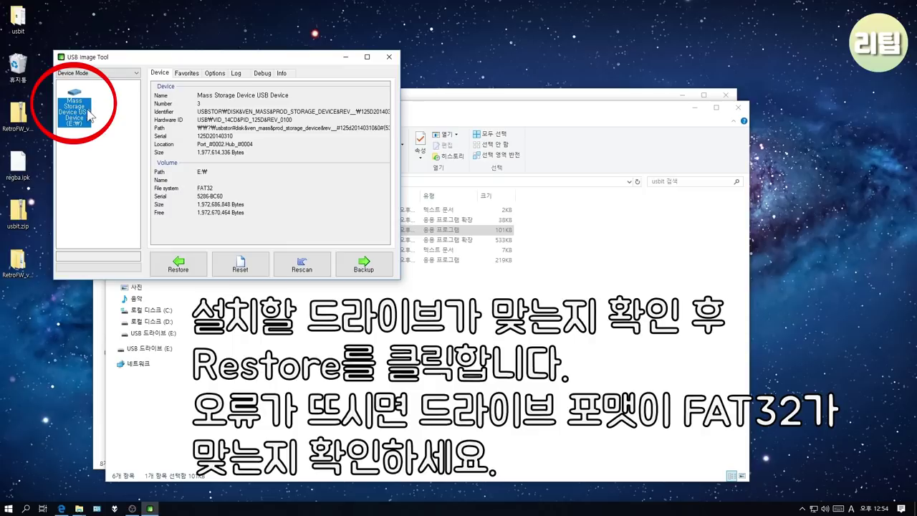
# Restore RetroFW.img from the RetroFW_v1.1\RetroFW folder to the Mass Storage Device on drive E: and confirm the write
pyautogui.click(179, 264)
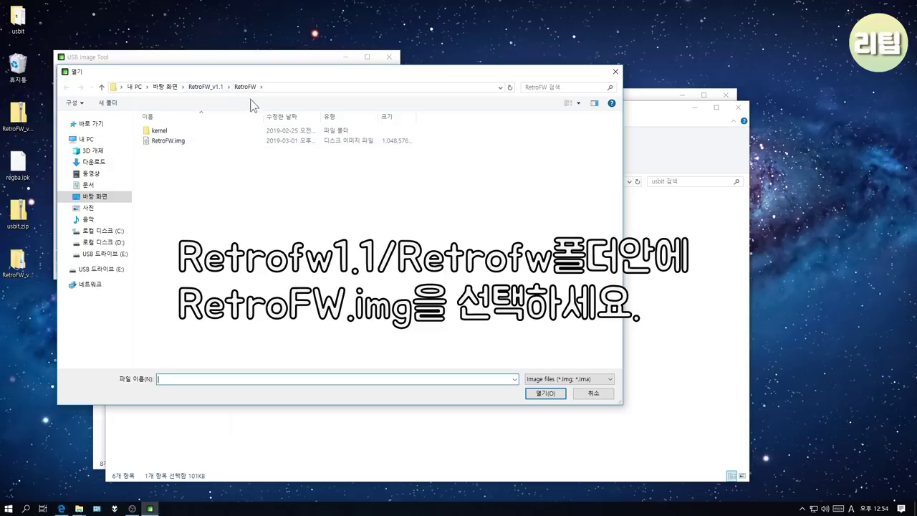
pyautogui.doubleClick(182, 143)
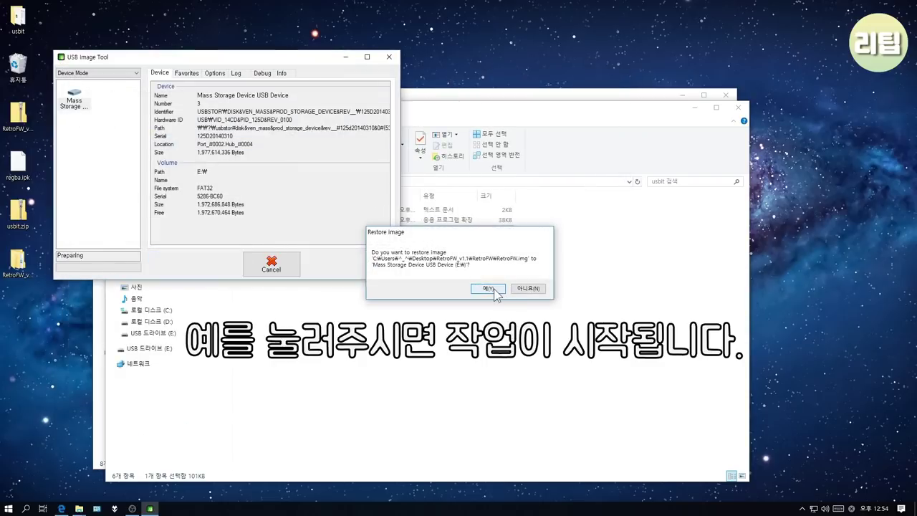
pyautogui.click(494, 290)
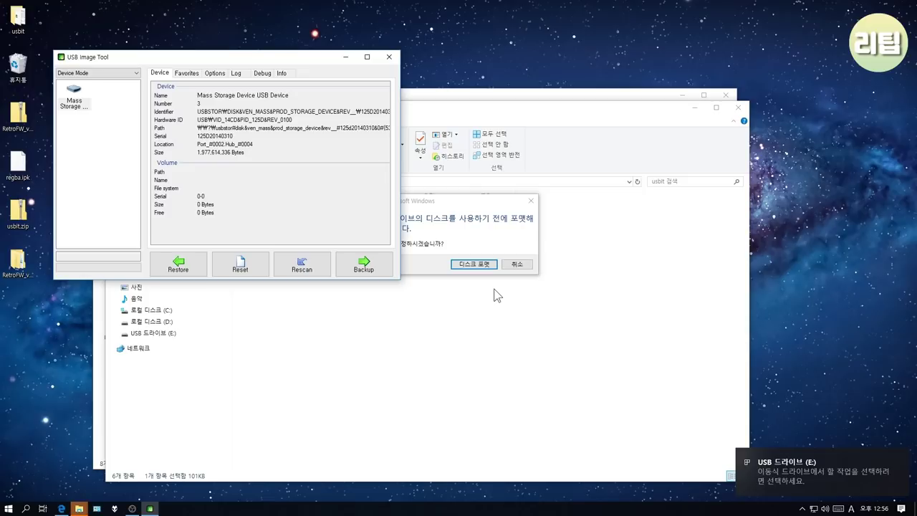
# Close USB Image Tool, decline the Windows request to format drive E:, and close the usbit and RetroFW folder windows
pyautogui.click(389, 56)
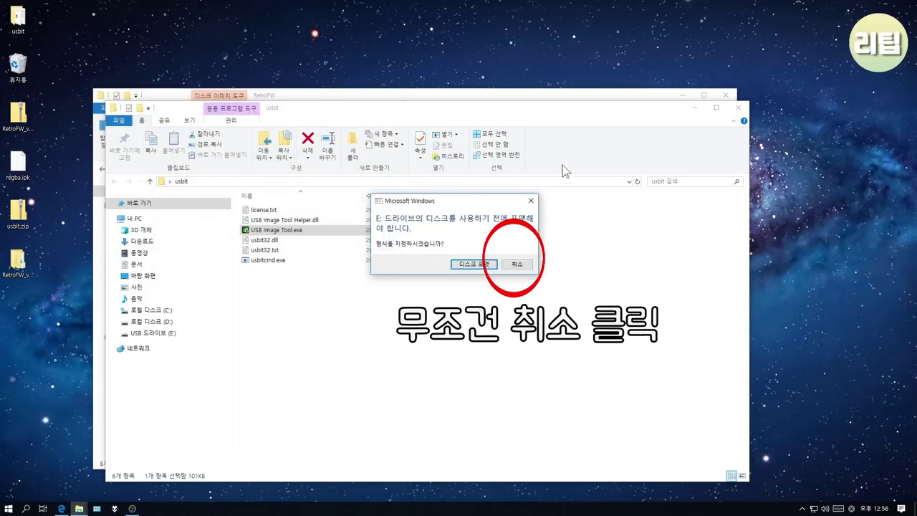
pyautogui.click(517, 264)
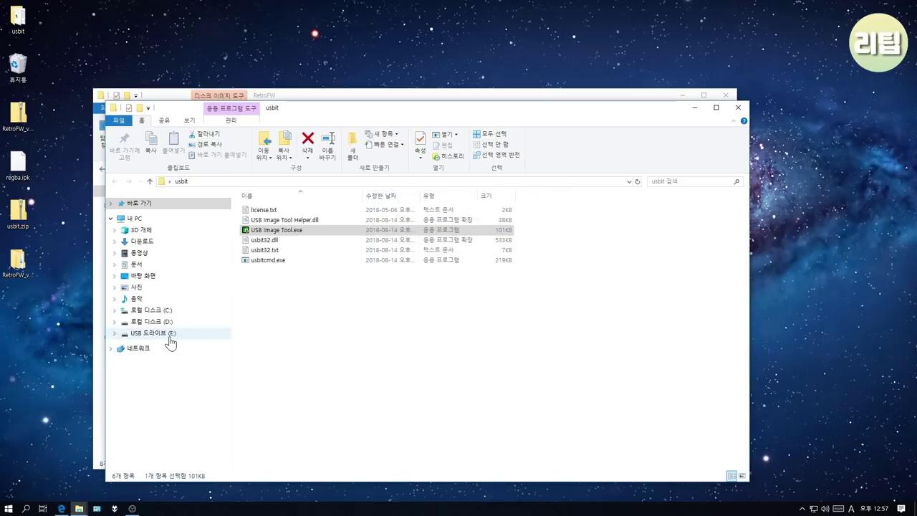
pyautogui.click(314, 344)
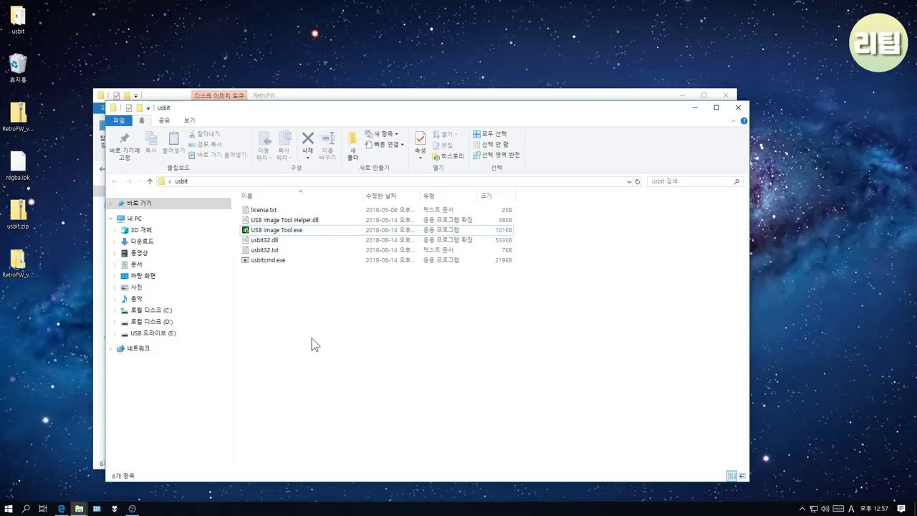
pyautogui.click(740, 107)
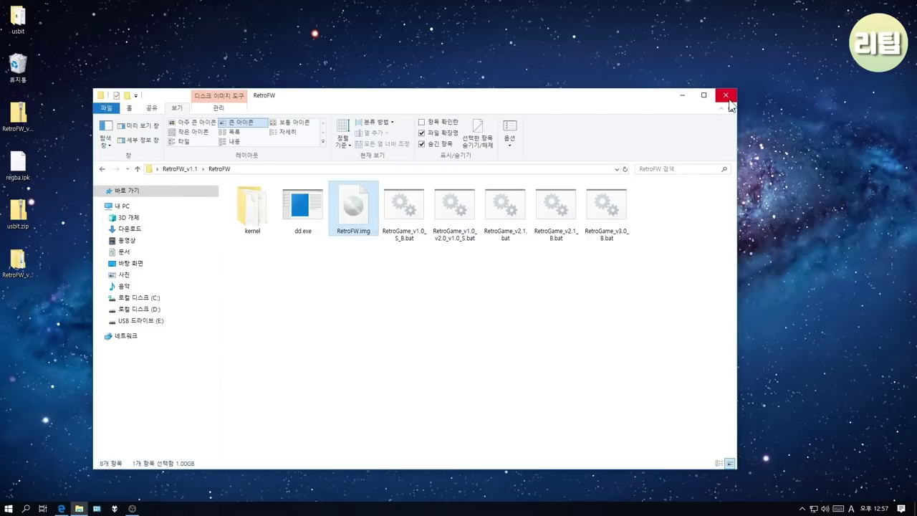
pyautogui.click(727, 98)
# Safely eject the microSD card's USB storage device from the computer
pyautogui.click(802, 509)
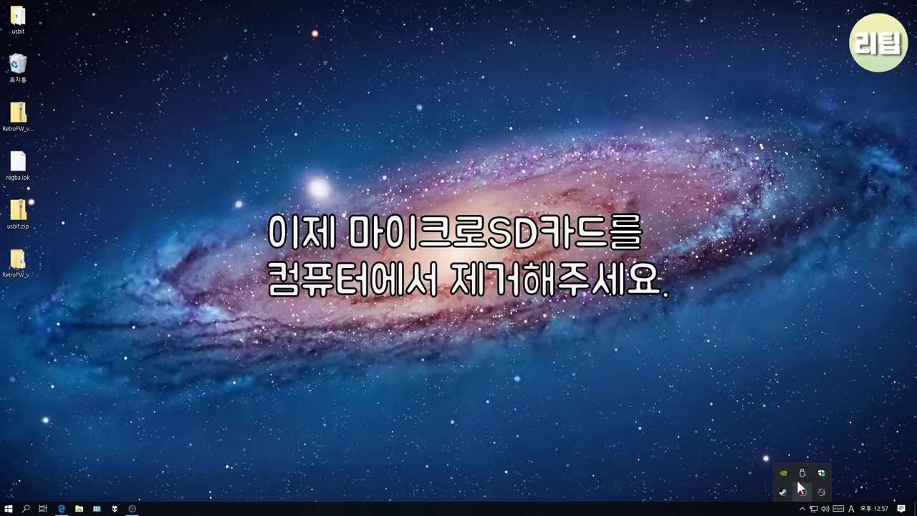
pyautogui.click(801, 474)
pyautogui.click(810, 457)
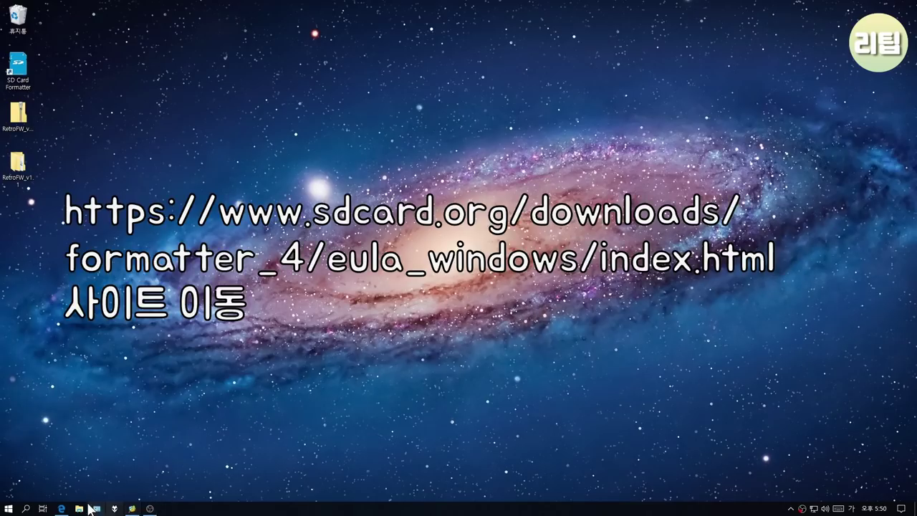
# In the browser, accept the SD Memory Card Formatter for Windows license agreement, cancel the SDCardFormatterv5_WinEN.zip download, and minimize the browser
pyautogui.click(63, 509)
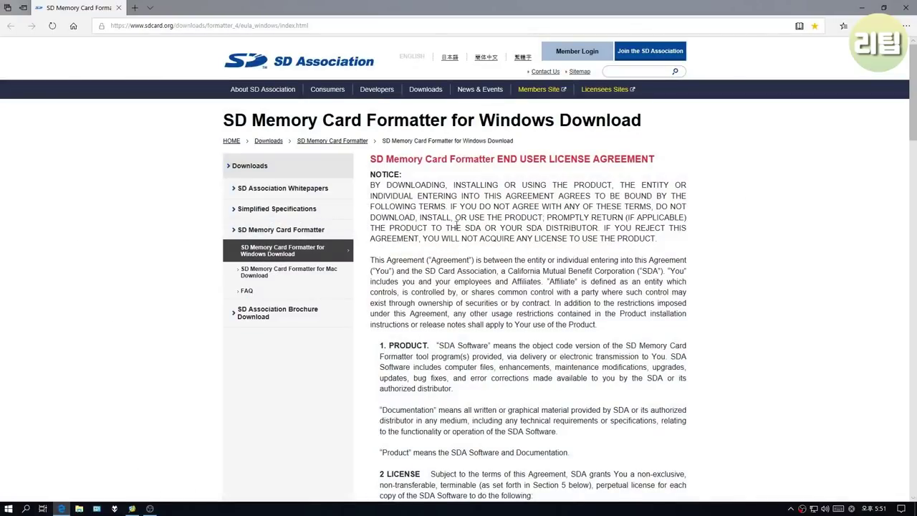
pyautogui.scroll(-15, 465, 244)
pyautogui.scroll(-2, 485, 269)
pyautogui.click(566, 393)
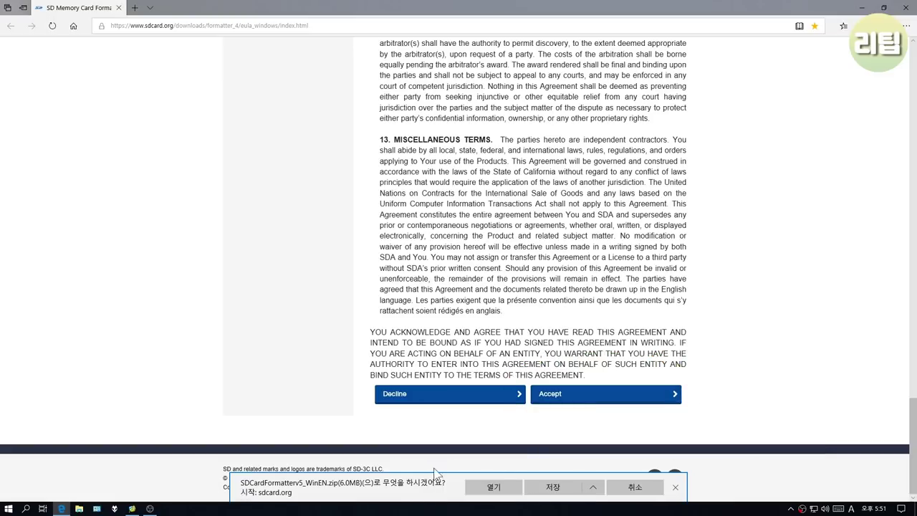
pyautogui.click(634, 487)
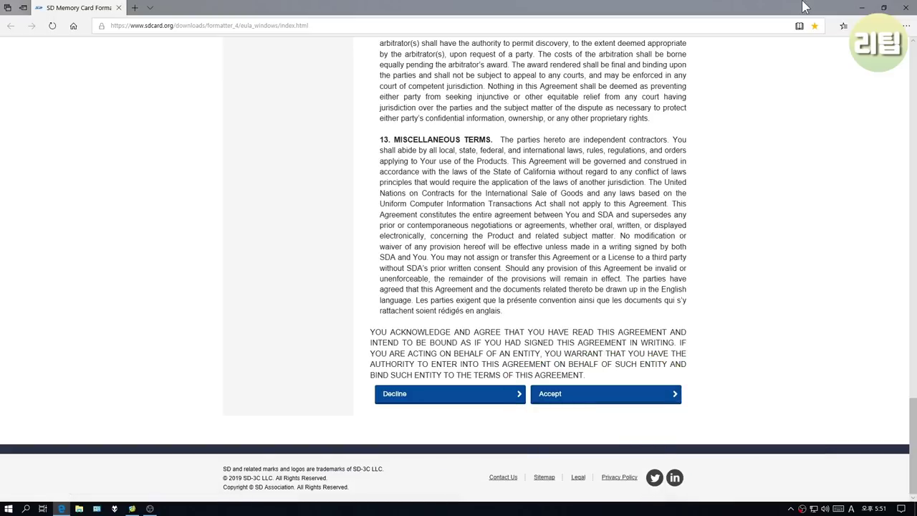
pyautogui.click(861, 8)
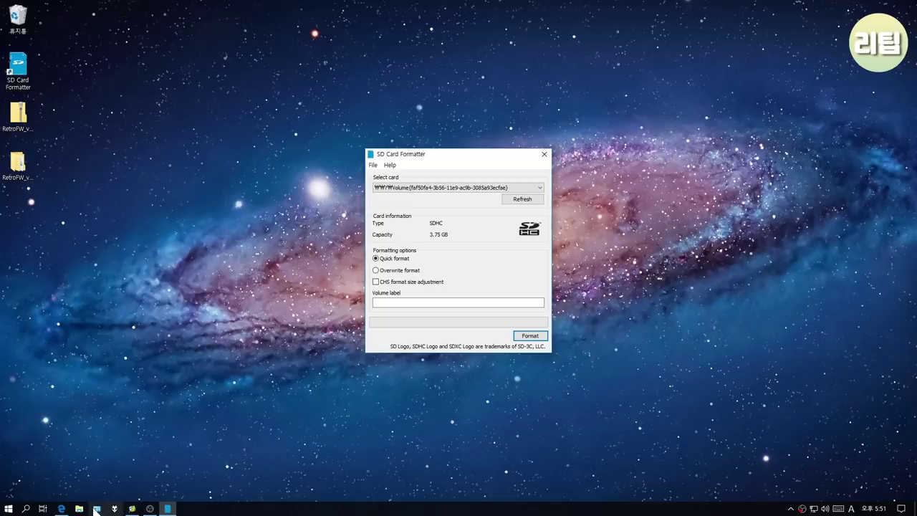
# Try to open USB drive E: in File Explorer and decline the Windows request to format it
pyautogui.click(79, 509)
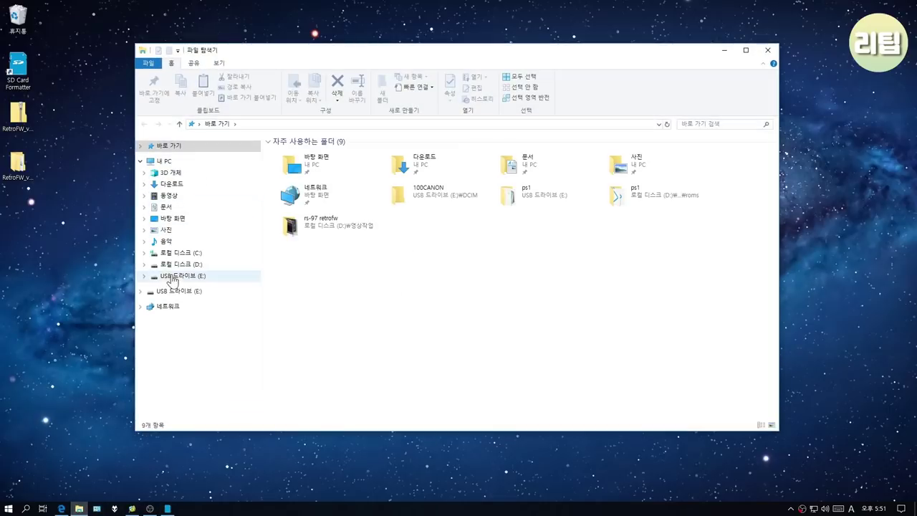
pyautogui.click(171, 278)
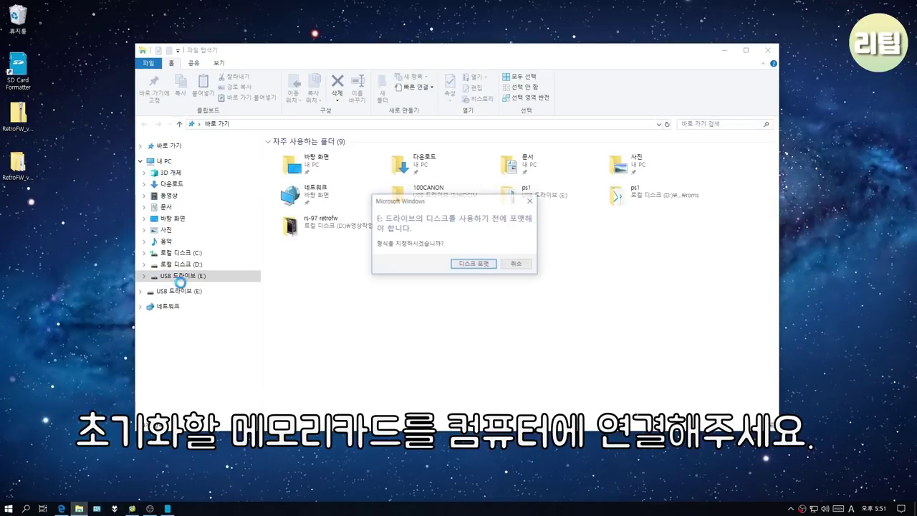
pyautogui.click(526, 266)
pyautogui.click(557, 268)
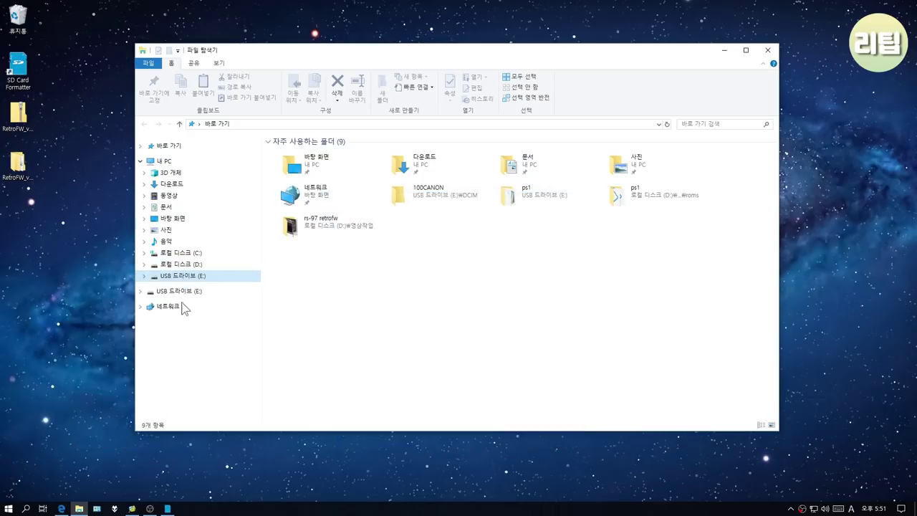
# Switch to SD Card Formatter, select card E:, and run a quick format on it, confirming the erase and completion
pyautogui.hotkey('alt', 'Tab')
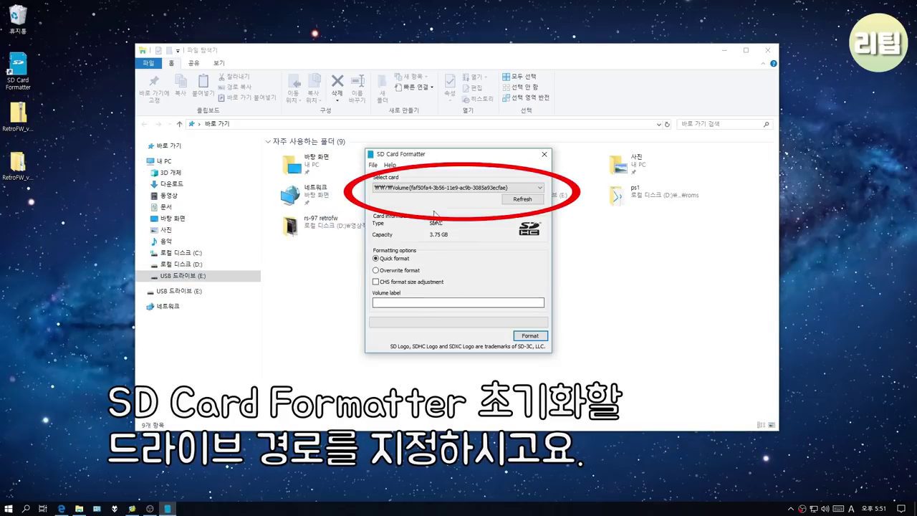
pyautogui.click(405, 210)
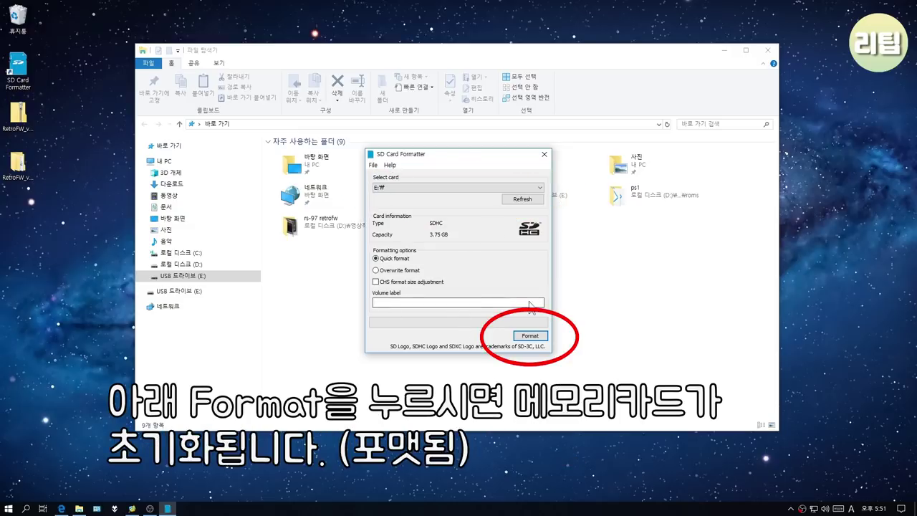
pyautogui.click(530, 336)
pyautogui.click(479, 286)
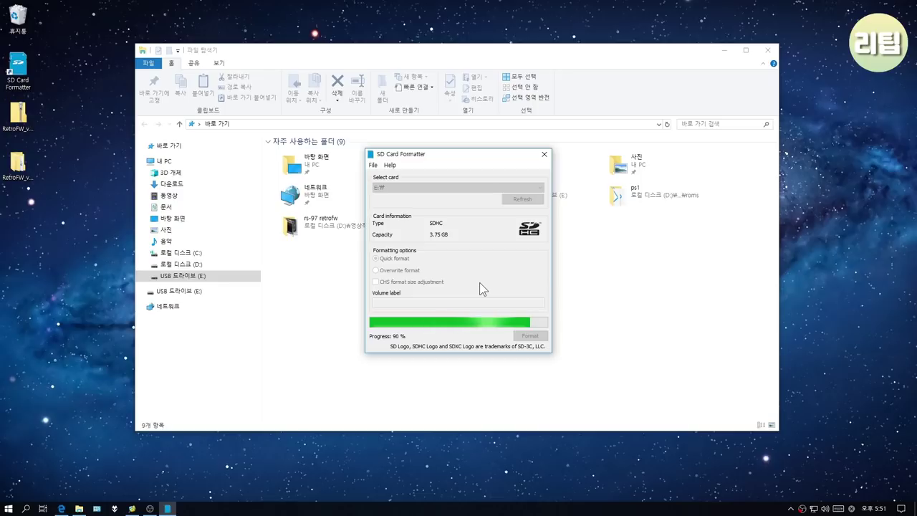
pyautogui.click(512, 291)
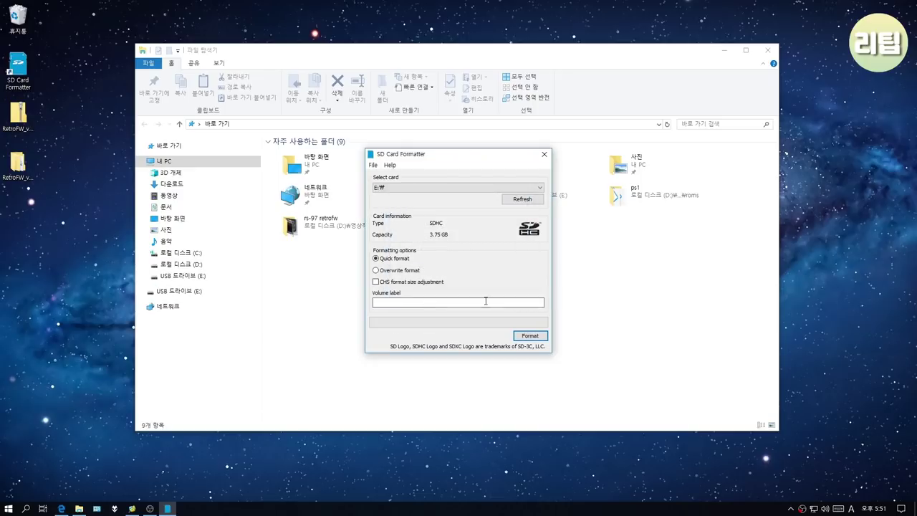
# Open drive E: in File Explorer, check the file system in its properties, and close the properties and the window
pyautogui.click(199, 281)
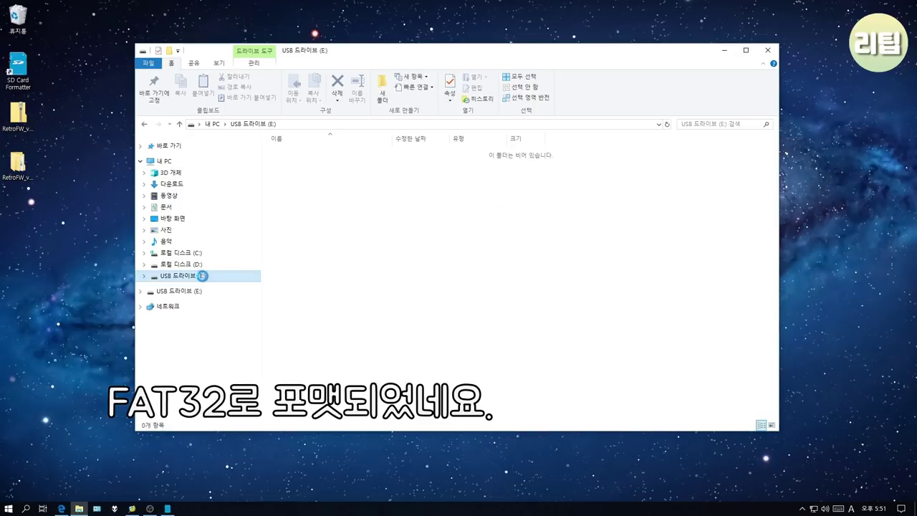
pyautogui.rightClick(198, 278)
pyautogui.click(224, 493)
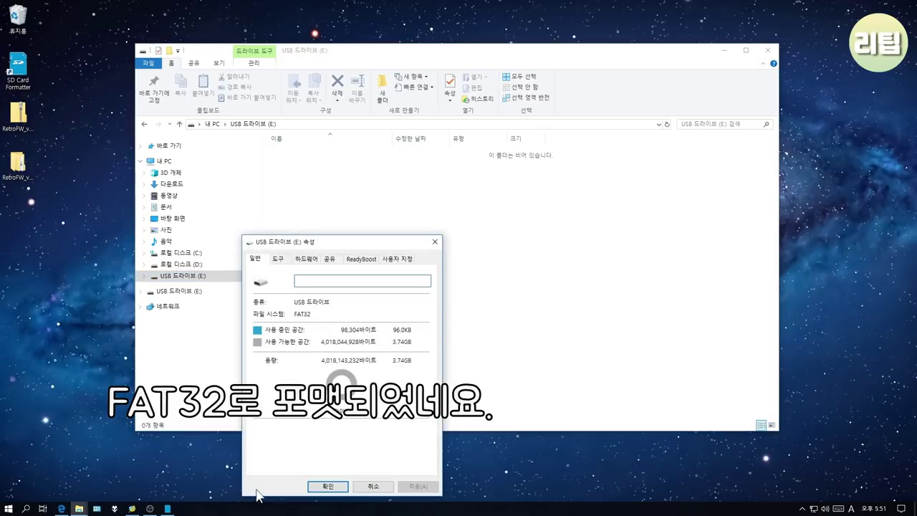
pyautogui.click(385, 489)
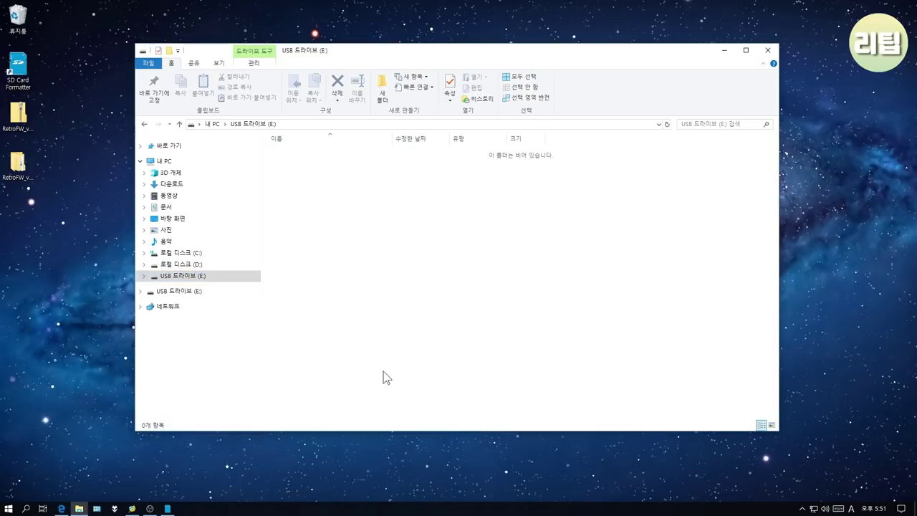
pyautogui.click(768, 52)
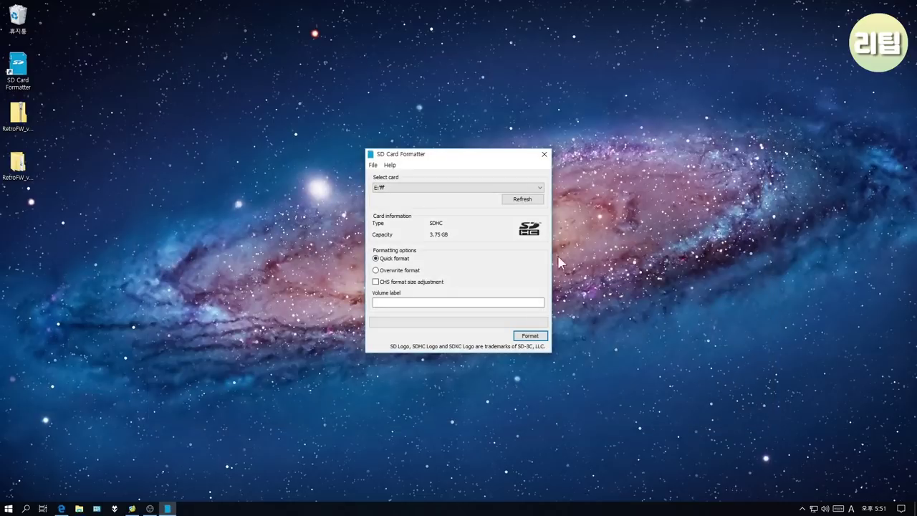